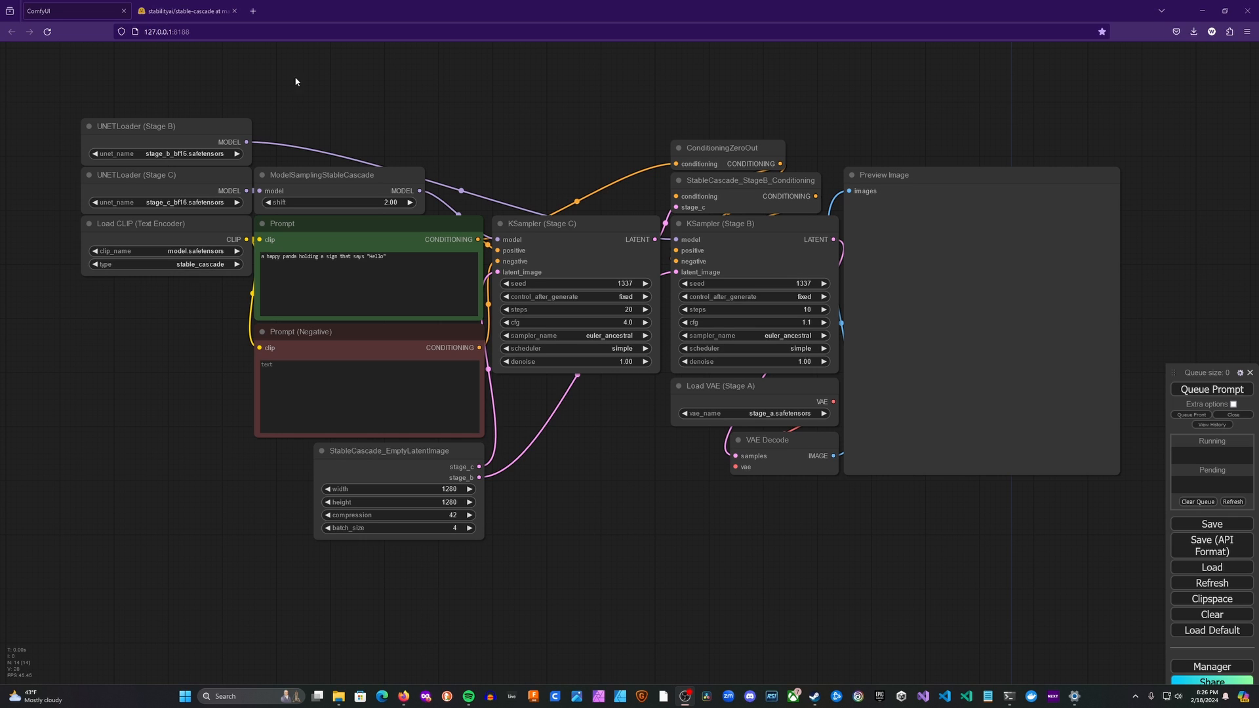
- Bring up the stabilityai/stable-cascade repository files page in the browser
{"action": "left_click", "coordinate": [216, 12]}
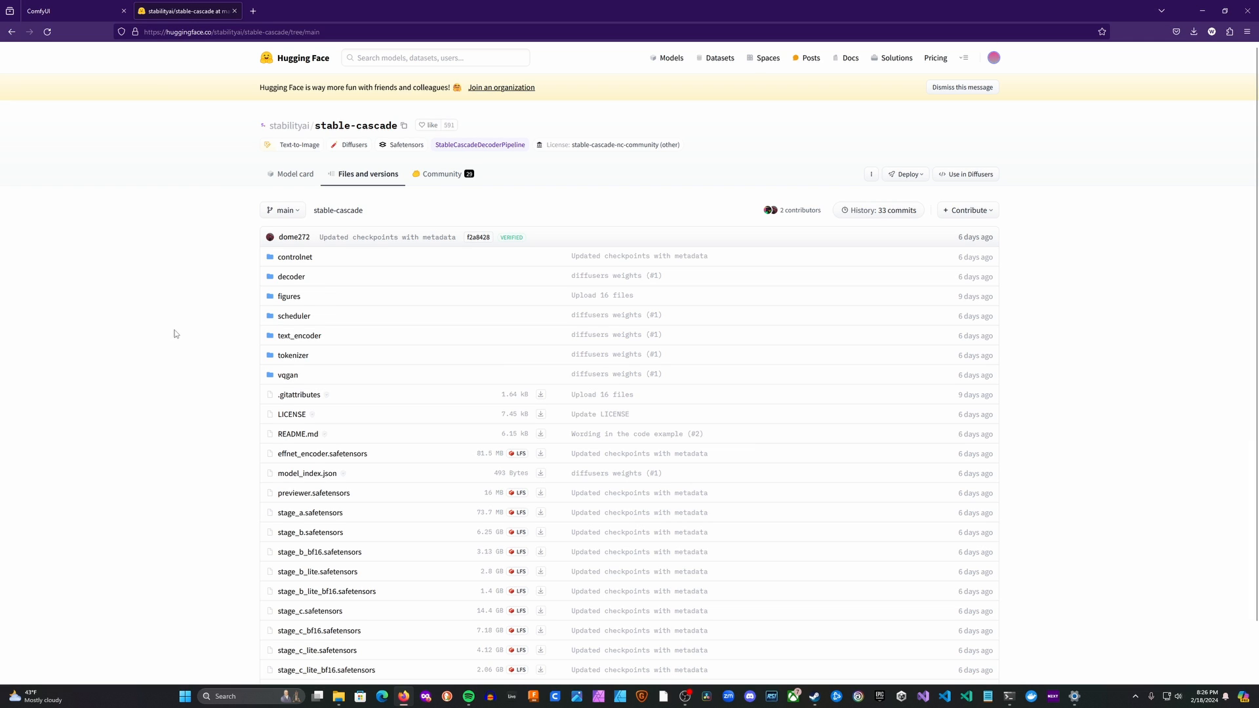
{"action": "scroll", "coordinate": [180, 322], "scroll_direction": "down", "scroll_amount": 2}
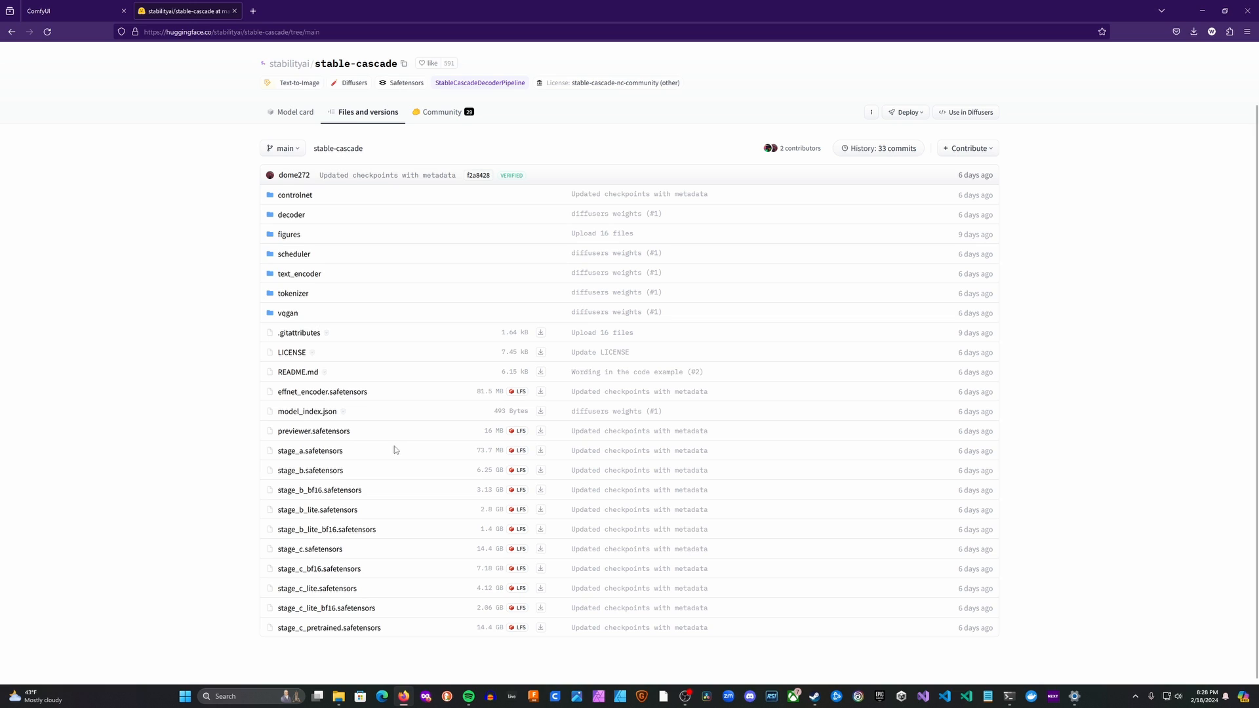
- View the repository's text_encoder folder, then bring up the ComfyUI_windows_portable folder in File Explorer
{"action": "left_click", "coordinate": [301, 273]}
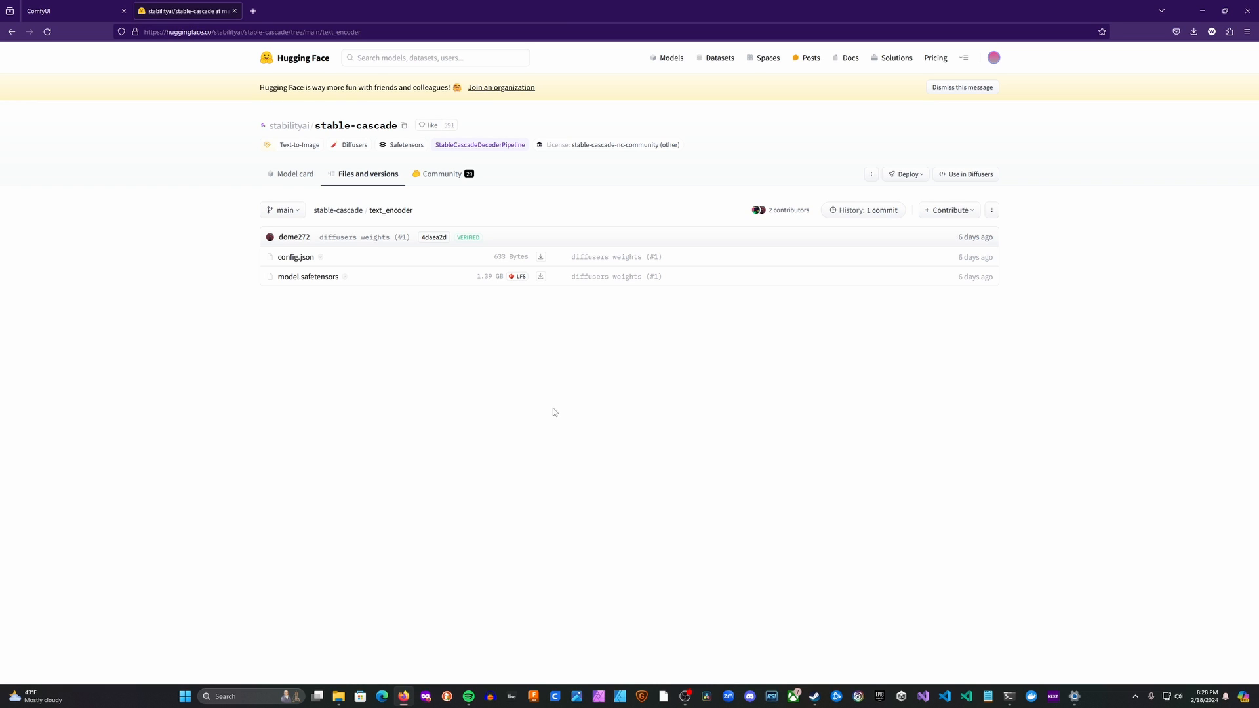
{"action": "left_click", "coordinate": [338, 698]}
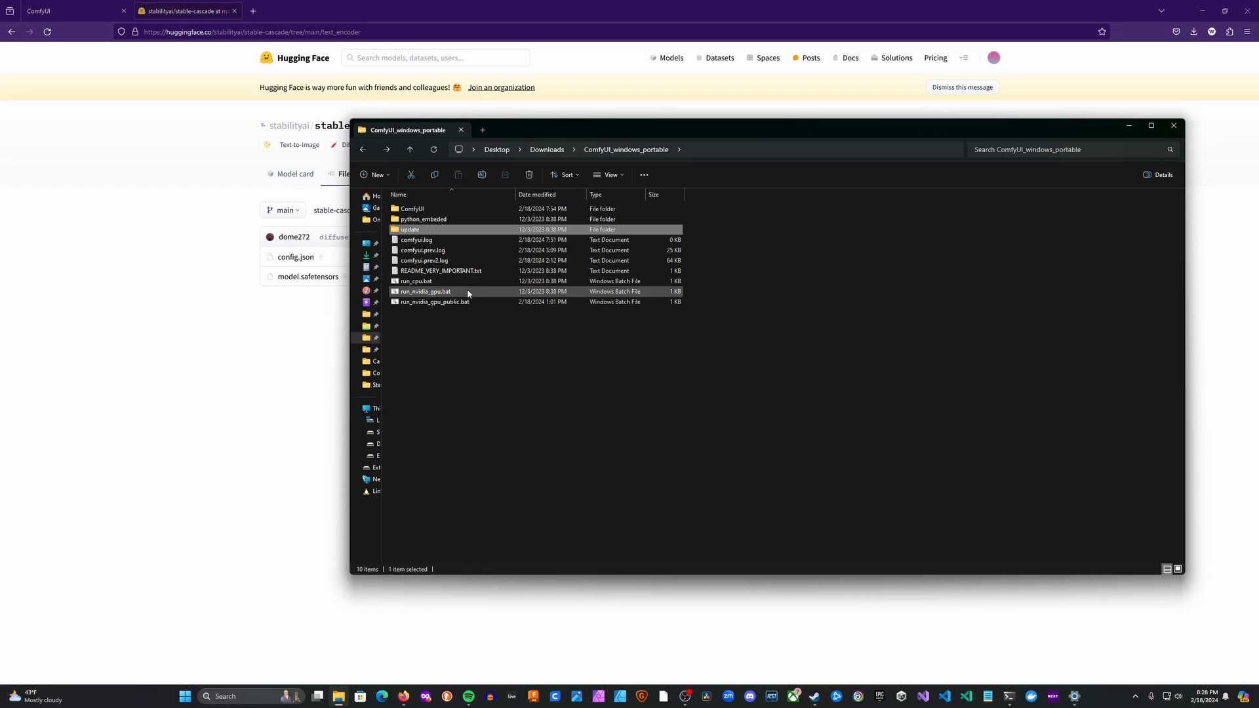
- Navigate into ComfyUI > models, showing the checkpoints, clip, unet and vae subfolders
{"action": "double_click", "coordinate": [422, 208]}
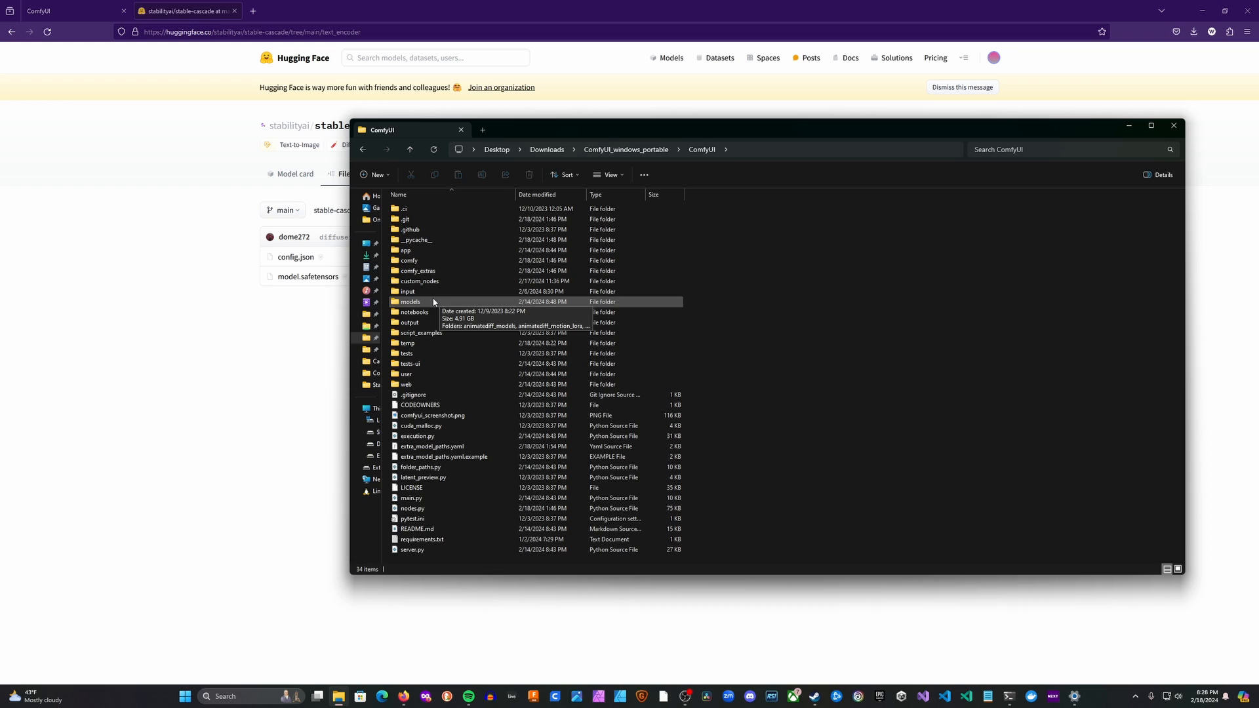
{"action": "mouse_move", "coordinate": [410, 301]}
{"action": "double_click", "coordinate": [434, 301]}
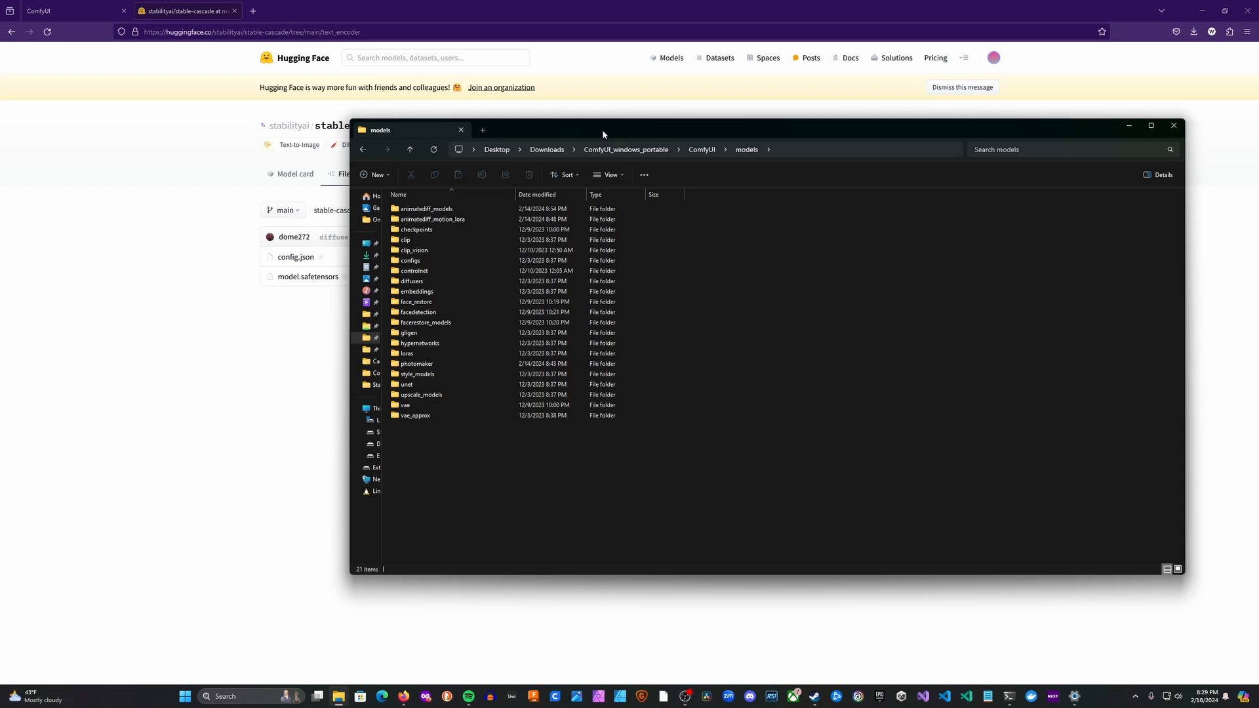
- Point out the vae (Stage A), unet (Stages B/C) and clip (text encoder) model folders
{"action": "left_click_drag", "start_coordinate": [603, 129], "coordinate": [723, 159]}
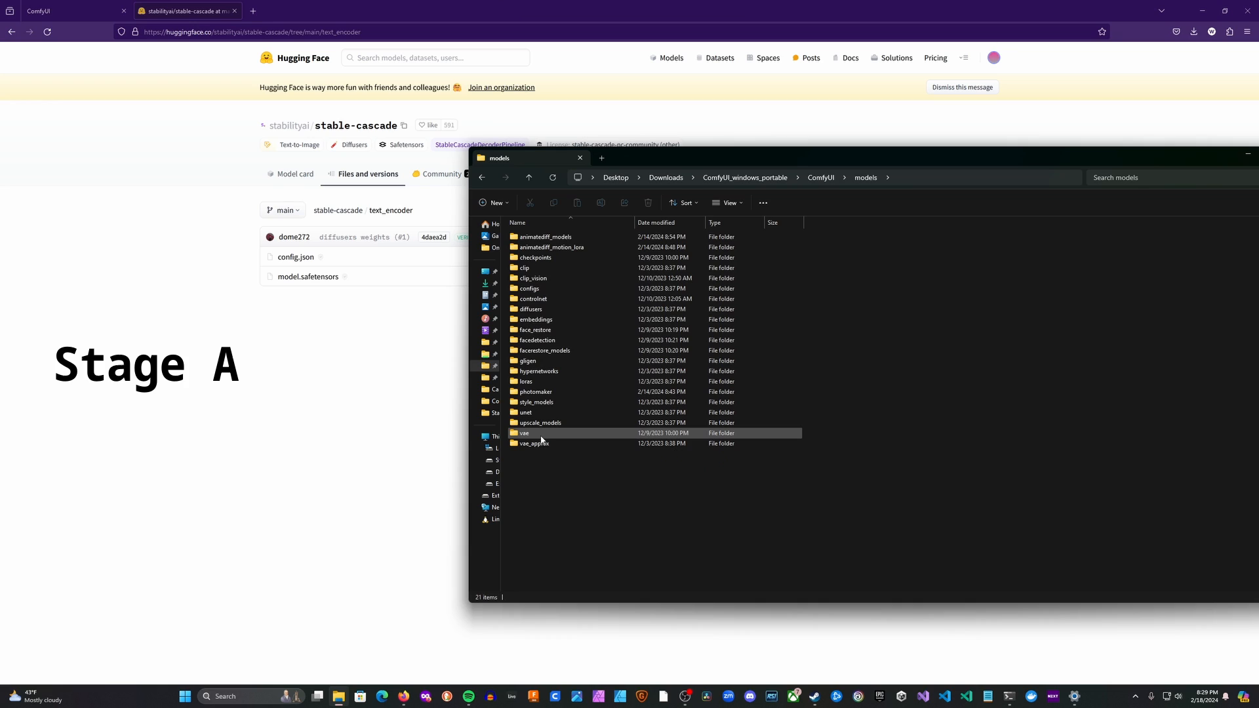
{"action": "mouse_move", "coordinate": [524, 433]}
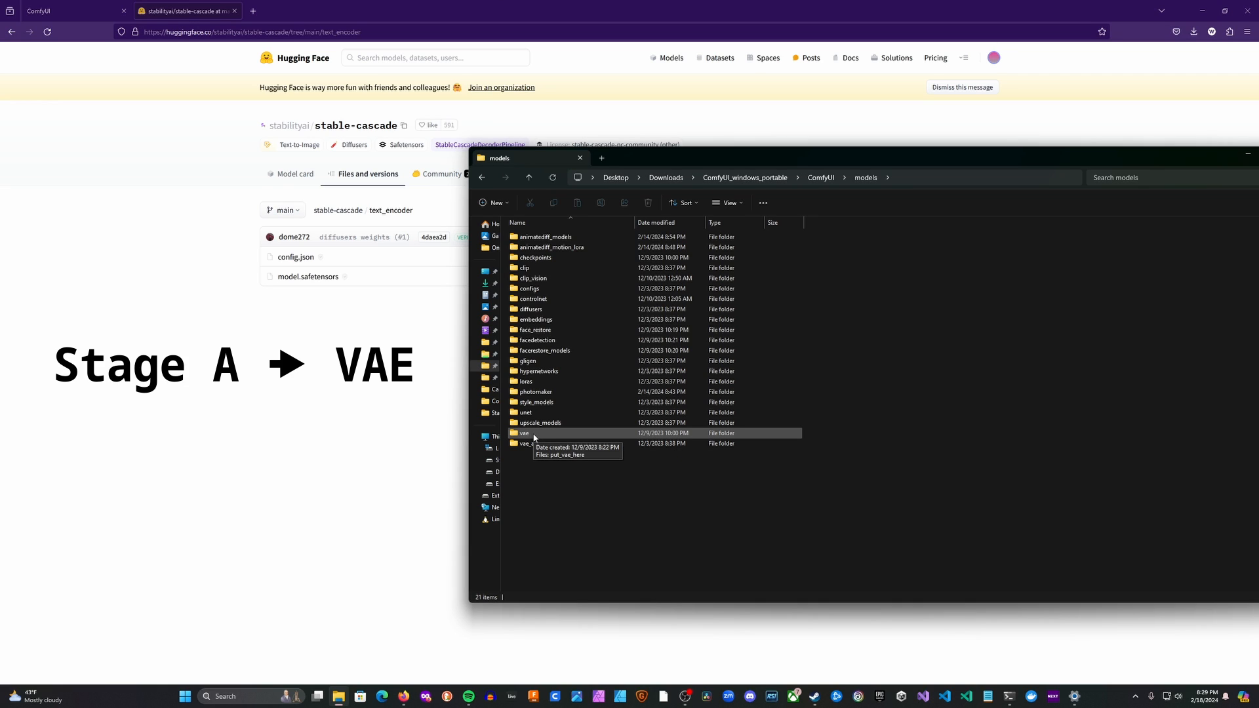
{"action": "left_click", "coordinate": [533, 436]}
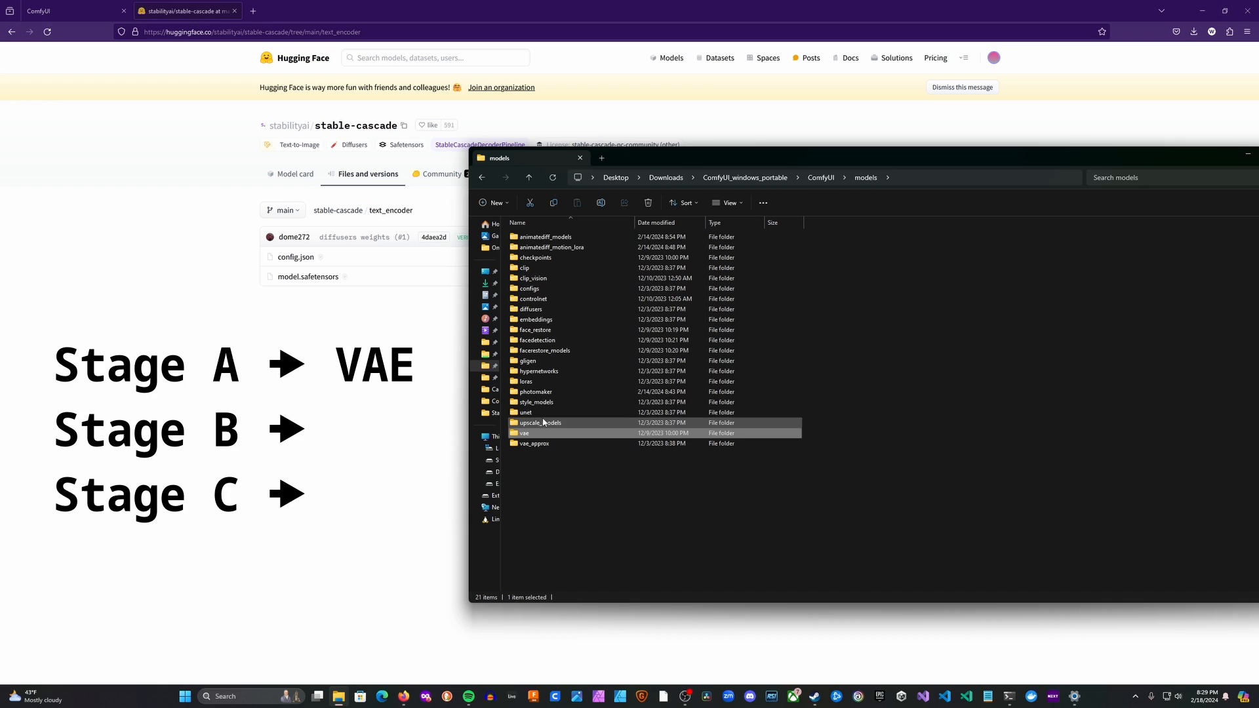
{"action": "left_click", "coordinate": [591, 411]}
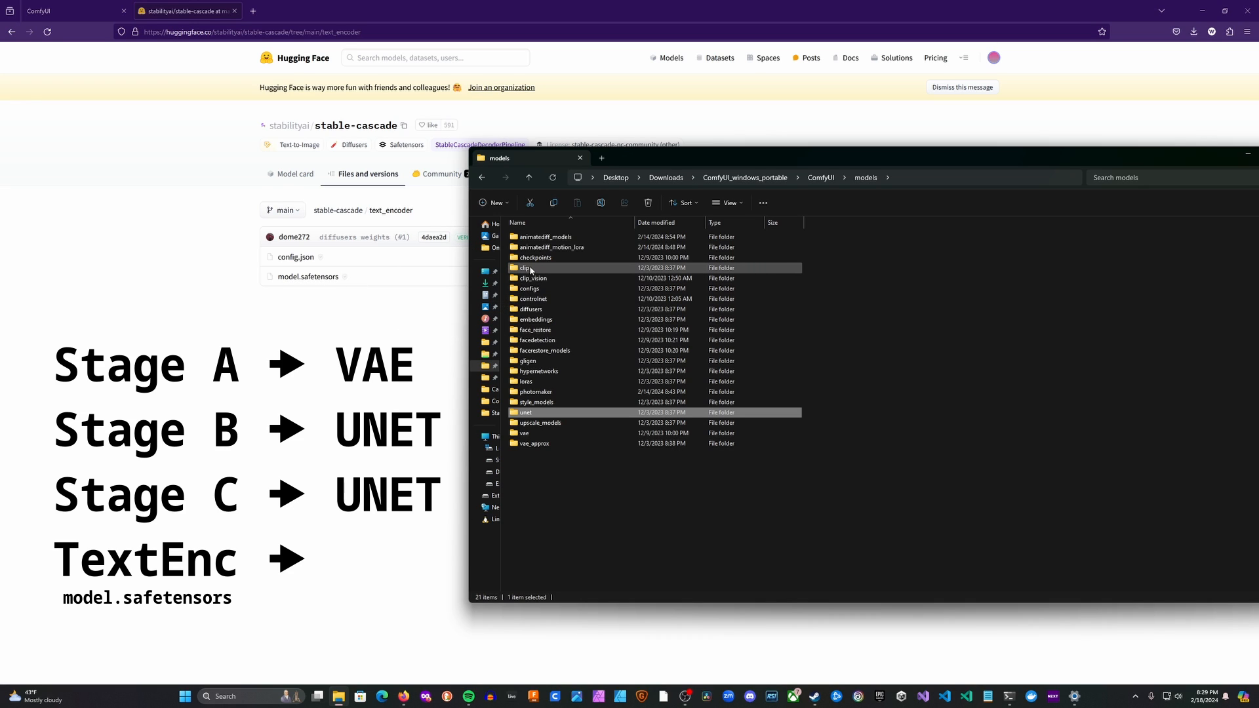
{"action": "left_click", "coordinate": [679, 268]}
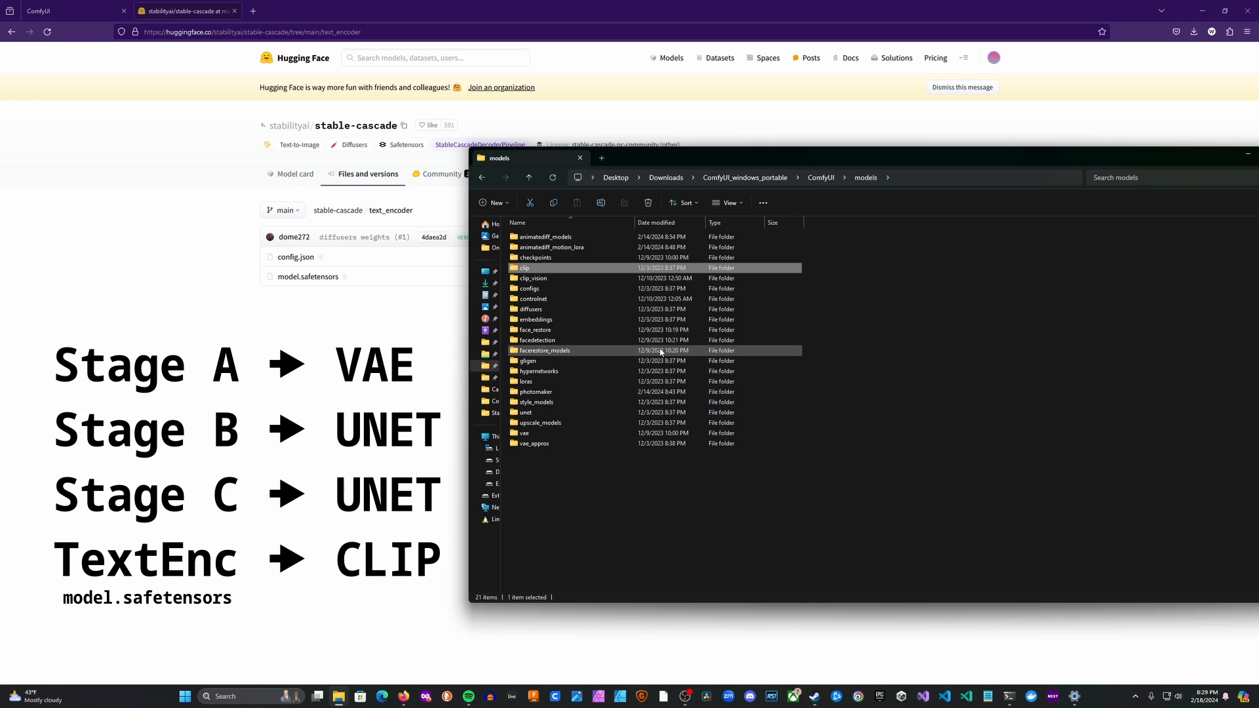
{"action": "left_click_drag", "start_coordinate": [804, 153], "coordinate": [540, 157]}
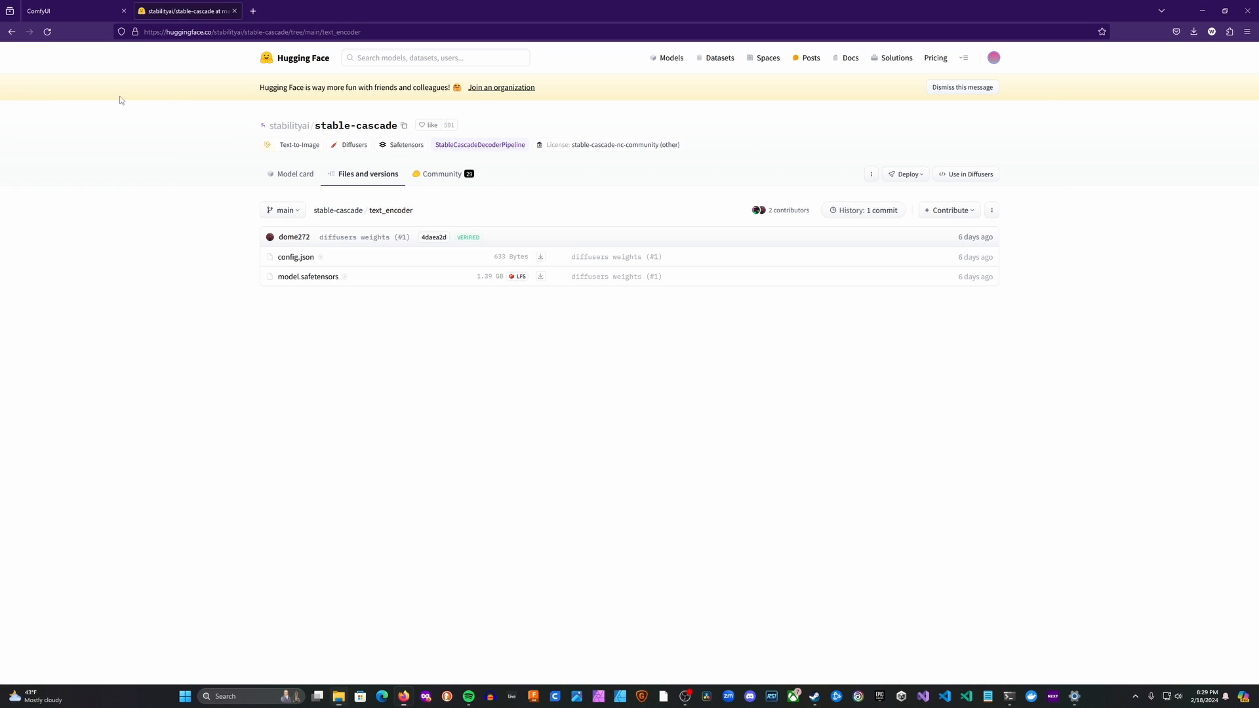
- Return to the ComfyUI Stable Cascade workflow in the browser
{"action": "left_click", "coordinate": [92, 13]}
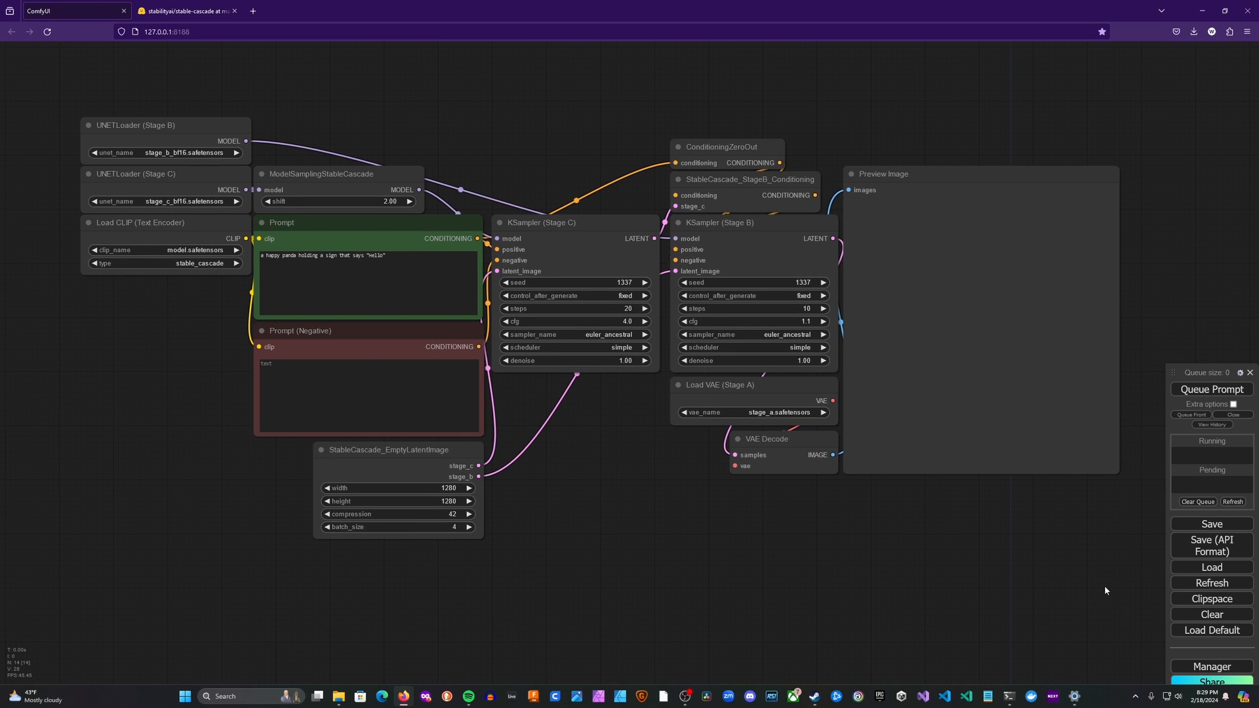
{"action": "left_click_drag", "start_coordinate": [1105, 585], "coordinate": [1091, 568]}
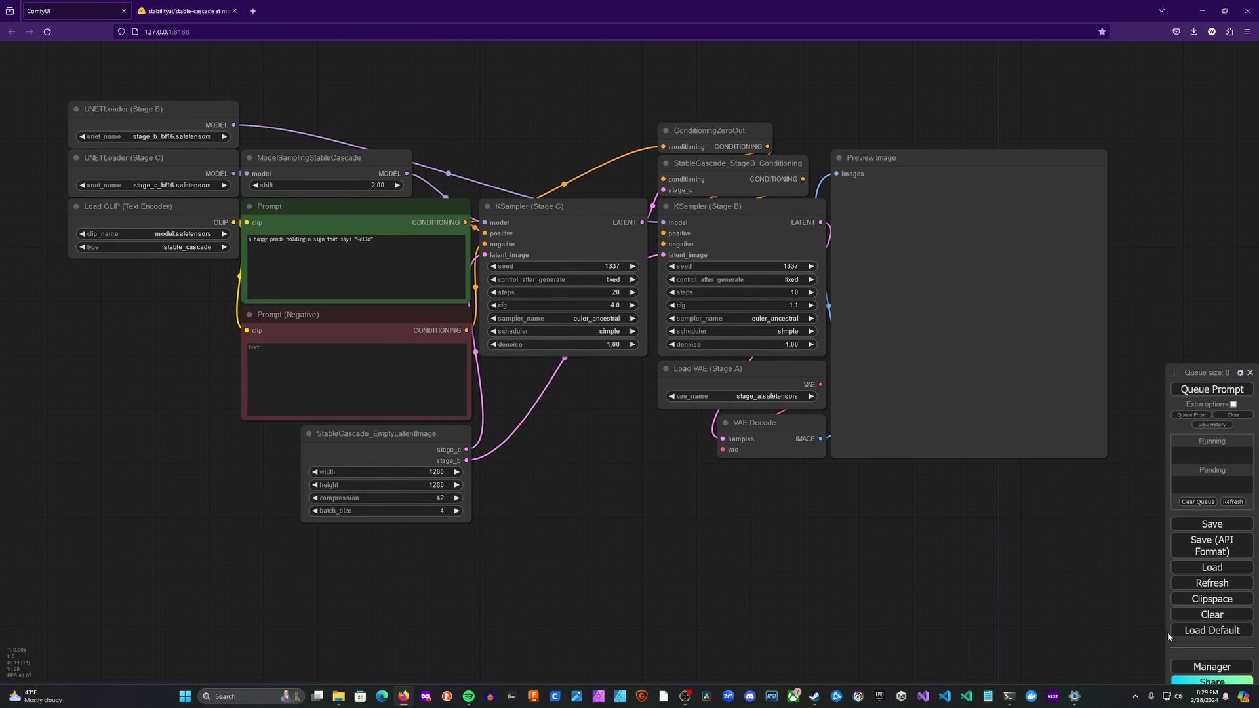
{"action": "left_click", "coordinate": [1206, 666]}
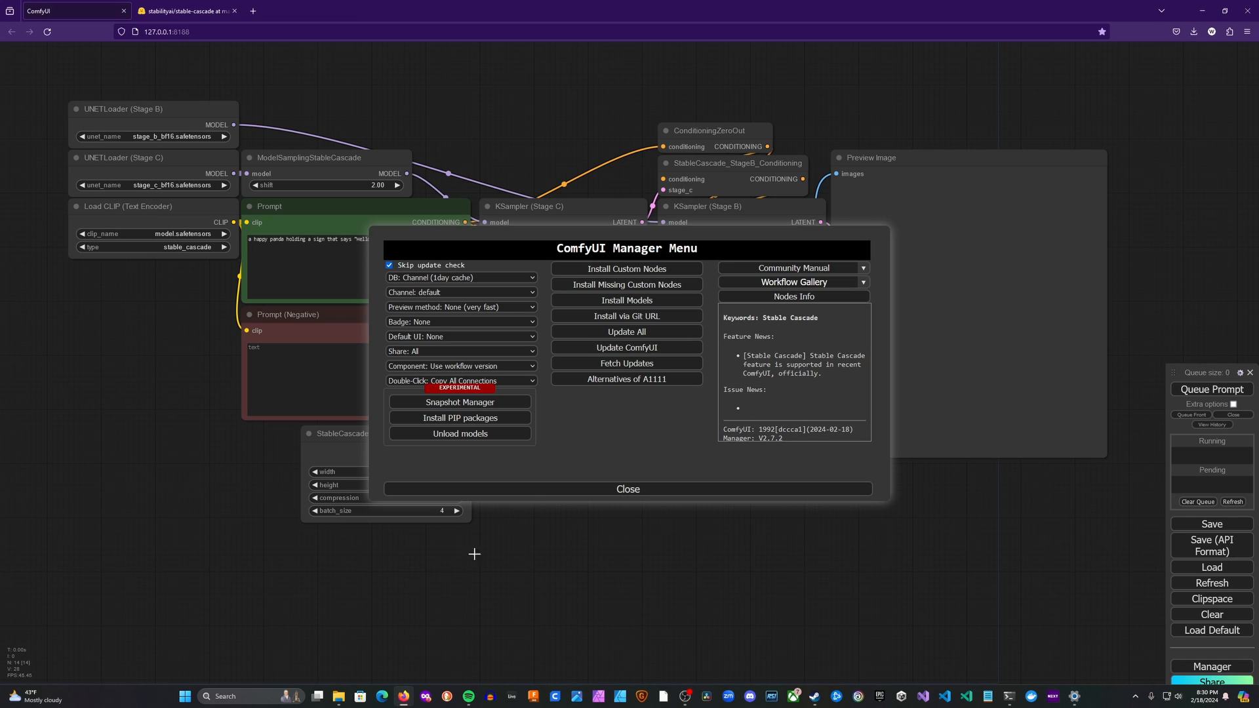
{"action": "left_click", "coordinate": [665, 495]}
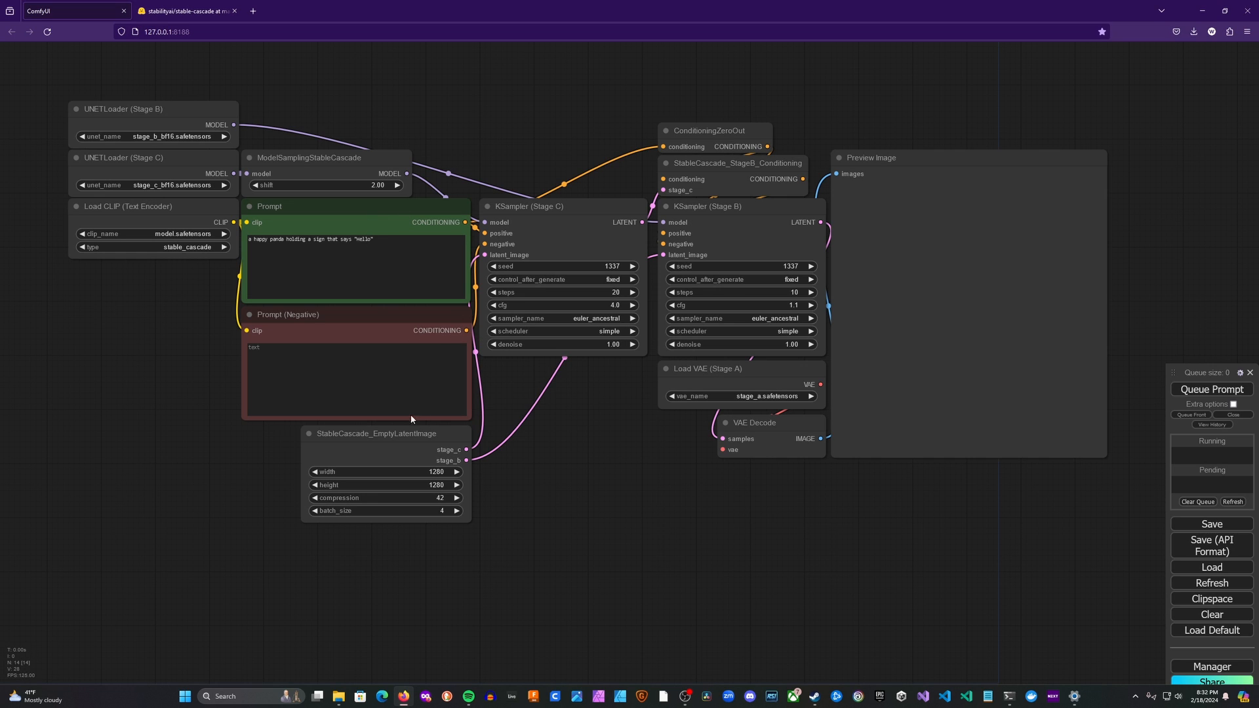
{"action": "left_click_drag", "start_coordinate": [581, 485], "coordinate": [437, 511]}
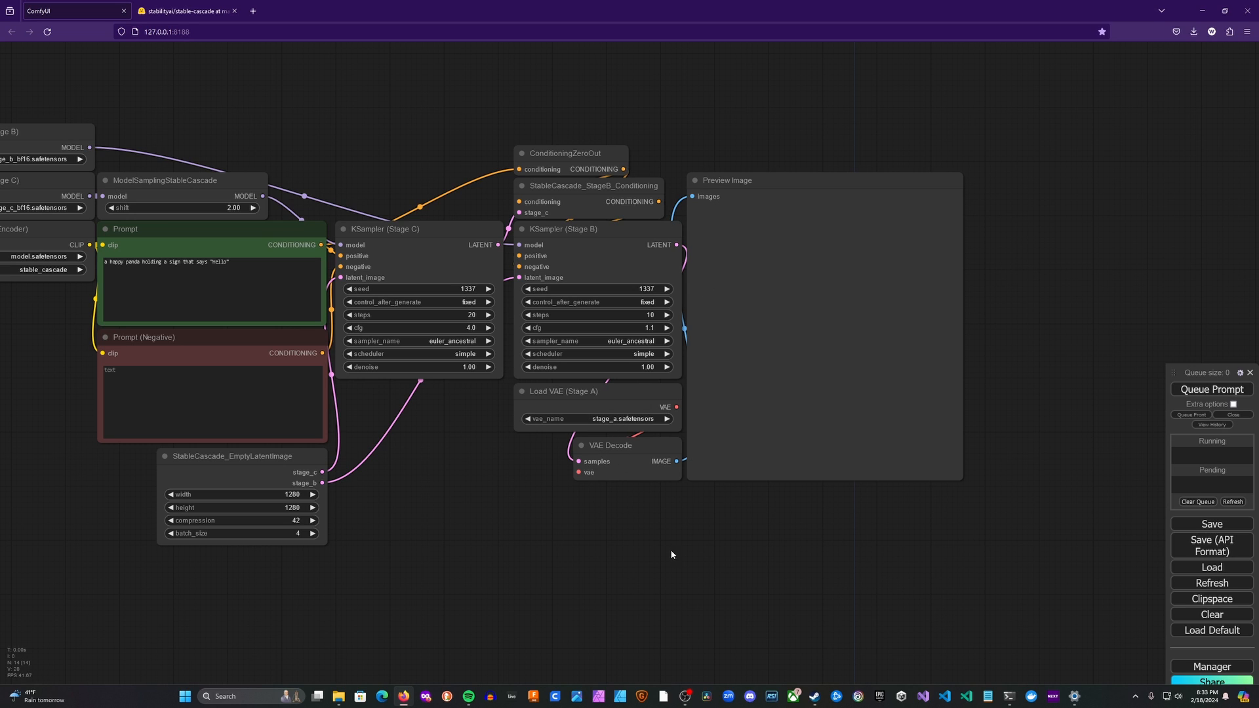
{"action": "scroll", "coordinate": [632, 520], "scroll_direction": "down", "scroll_amount": 1}
{"action": "scroll", "coordinate": [553, 542], "scroll_direction": "down", "scroll_amount": 1}
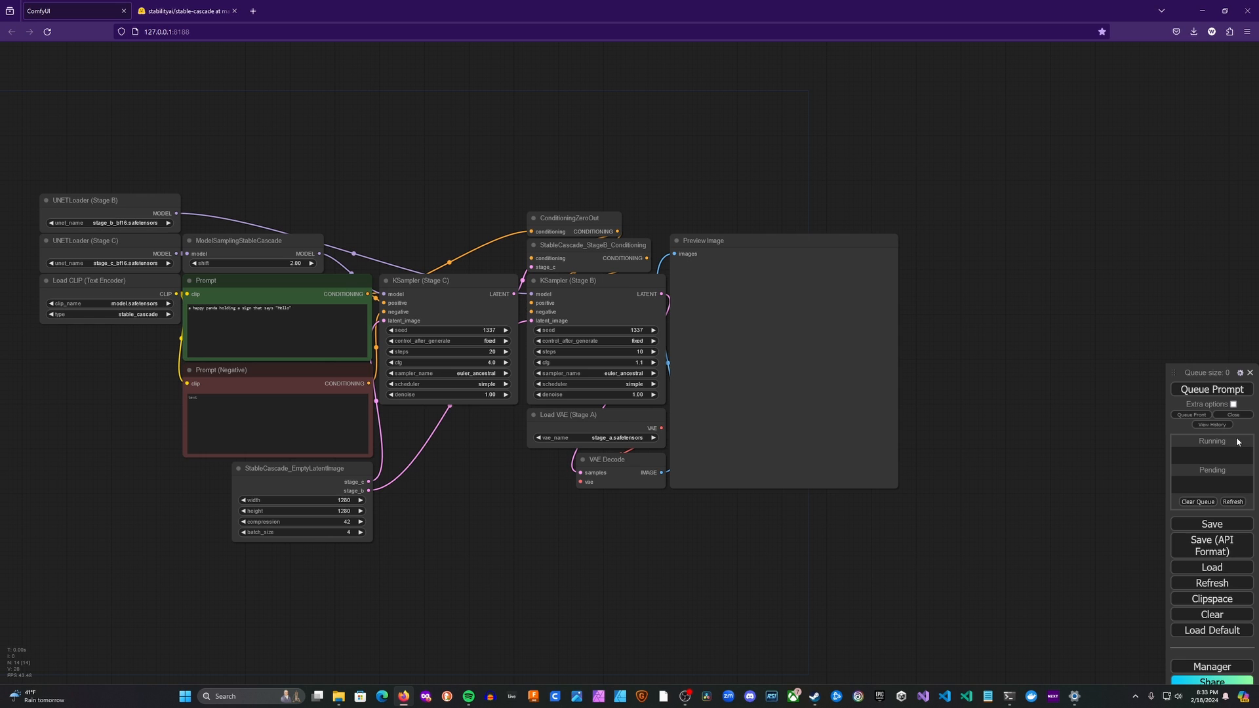
- Queue the workflow with Ctrl+Enter to generate the four panda 'Hello' sign images
{"action": "key", "text": "ctrl+Return"}
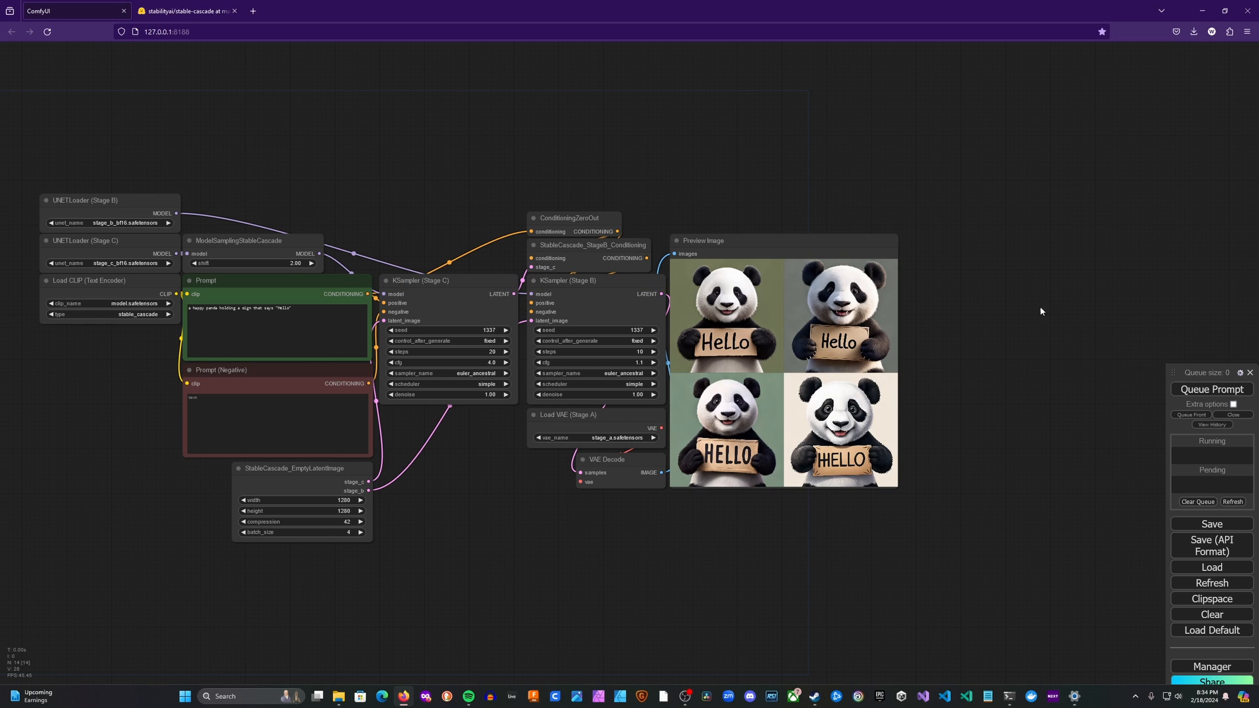
{"action": "scroll", "coordinate": [978, 345], "scroll_direction": "up", "scroll_amount": 3}
{"action": "scroll", "coordinate": [978, 345], "scroll_direction": "up", "scroll_amount": 3}
{"action": "scroll", "coordinate": [710, 607], "scroll_direction": "up", "scroll_amount": 2}
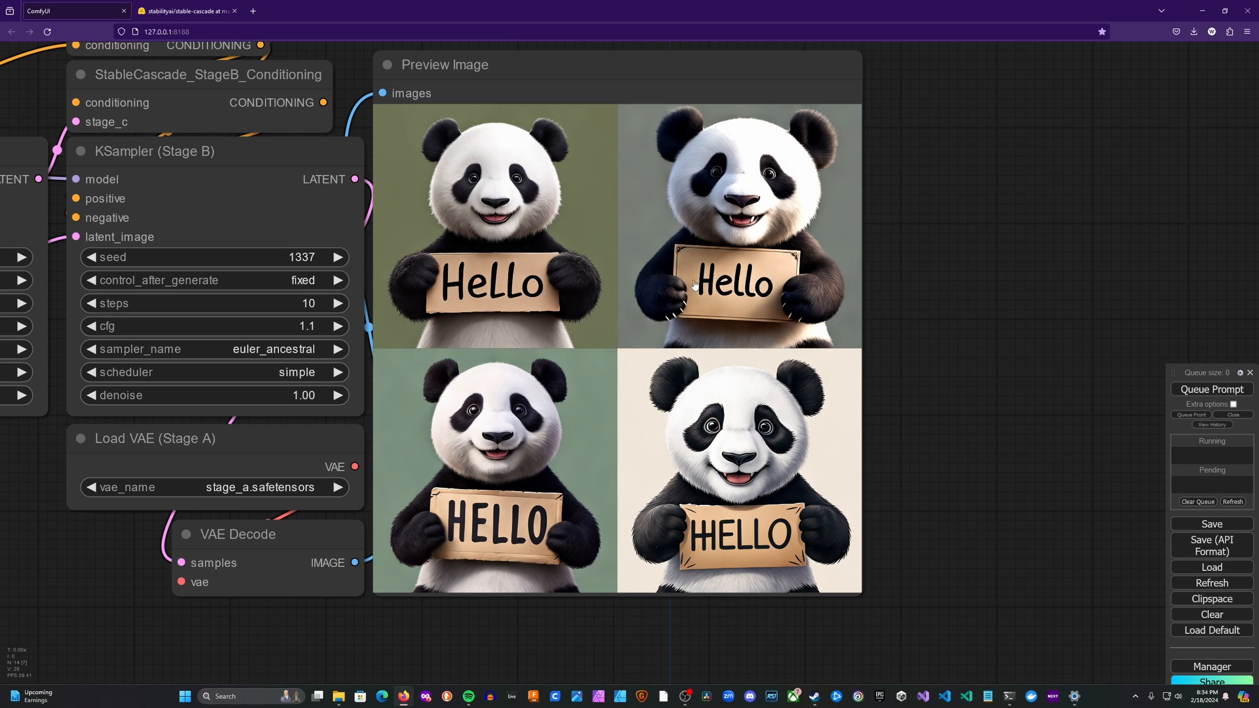
{"action": "left_click_drag", "start_coordinate": [88, 616], "coordinate": [200, 420]}
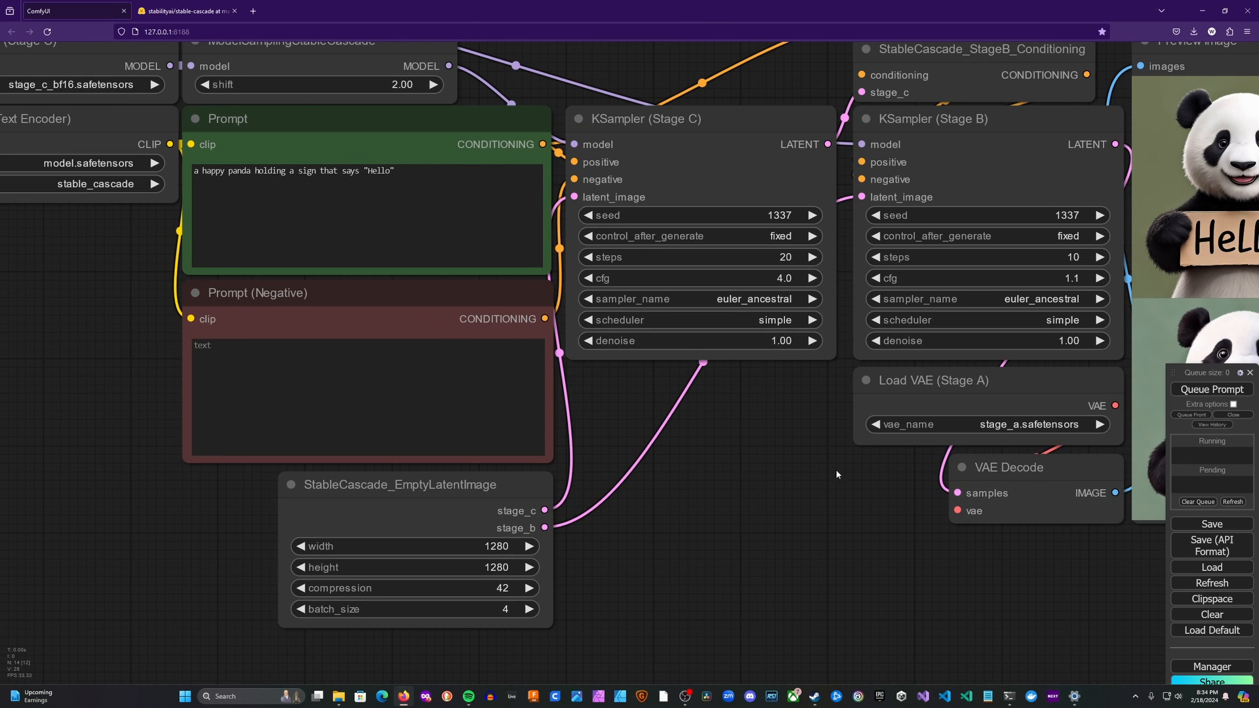
{"action": "left_click_drag", "start_coordinate": [835, 474], "coordinate": [739, 469]}
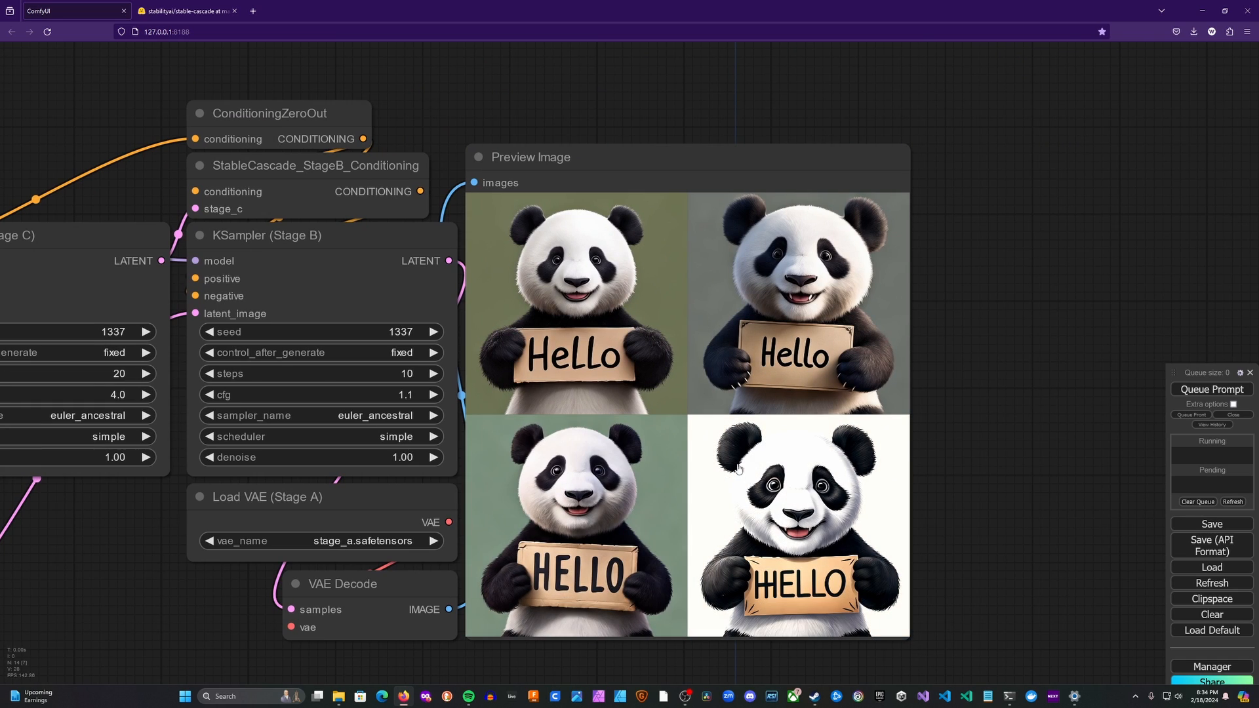